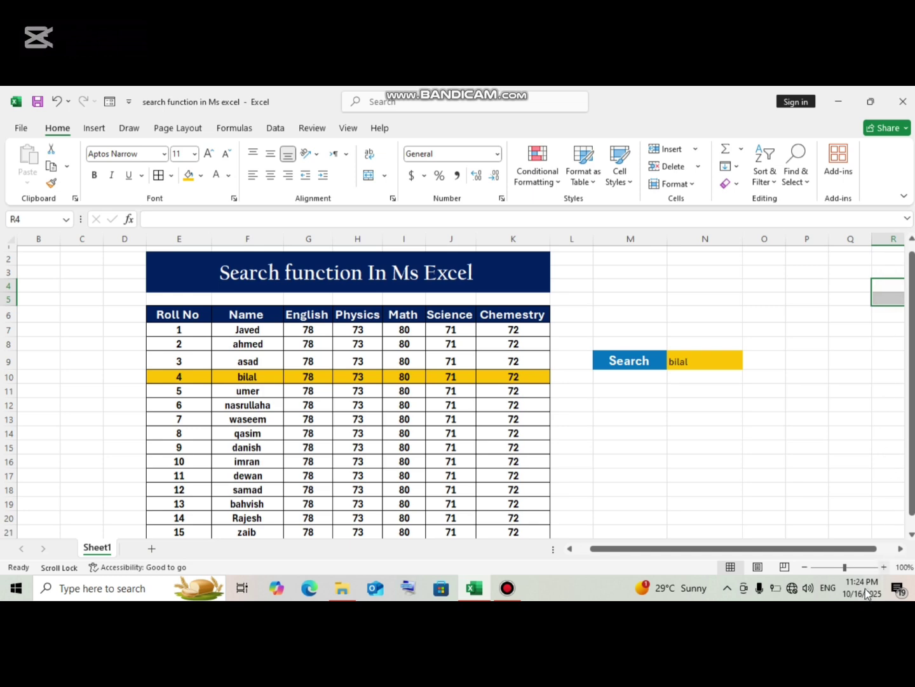
# - Center the value in search cell N9 horizontally and increase its font size to 12
pyautogui.click(844, 567)
pyautogui.moveTo(845, 567); pyautogui.dragTo(702, 566)
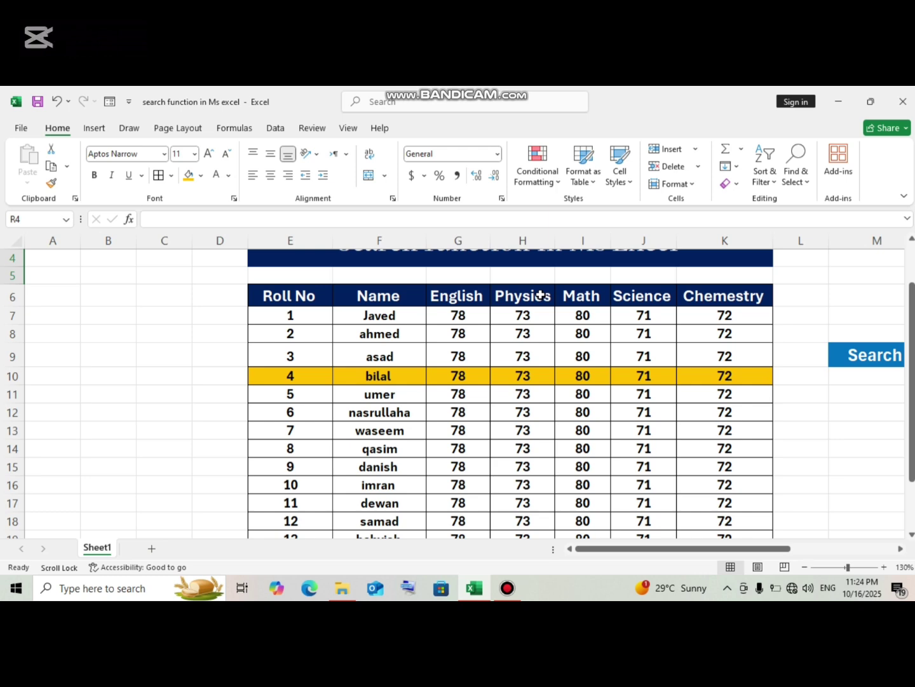
pyautogui.moveTo(912, 341)
pyautogui.mouseDown()
pyautogui.moveTo(907, 281)
pyautogui.moveTo(908, 351)
pyautogui.mouseUp()
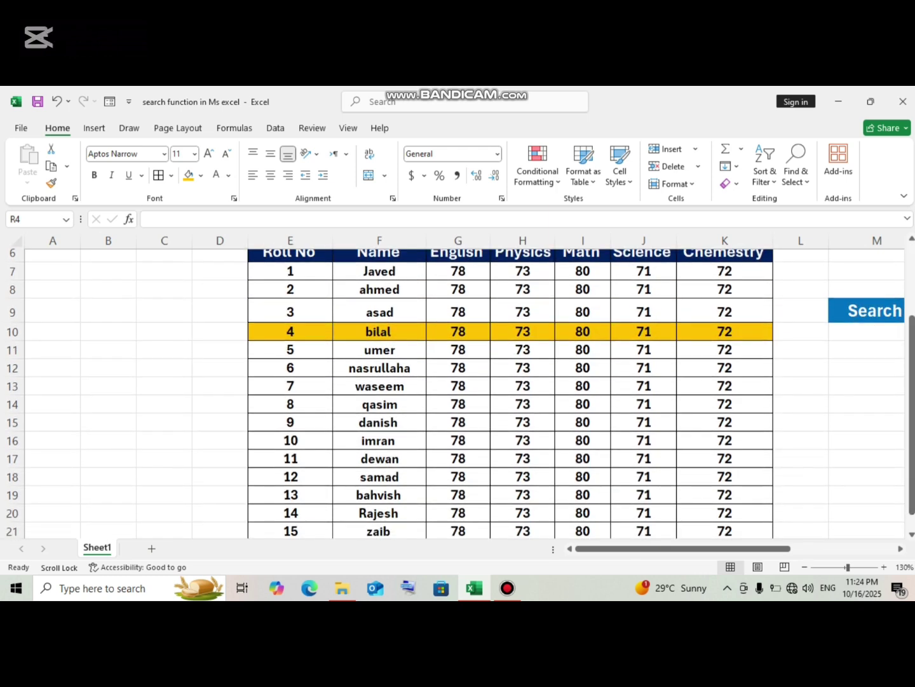
pyautogui.moveTo(730, 550); pyautogui.dragTo(773, 553)
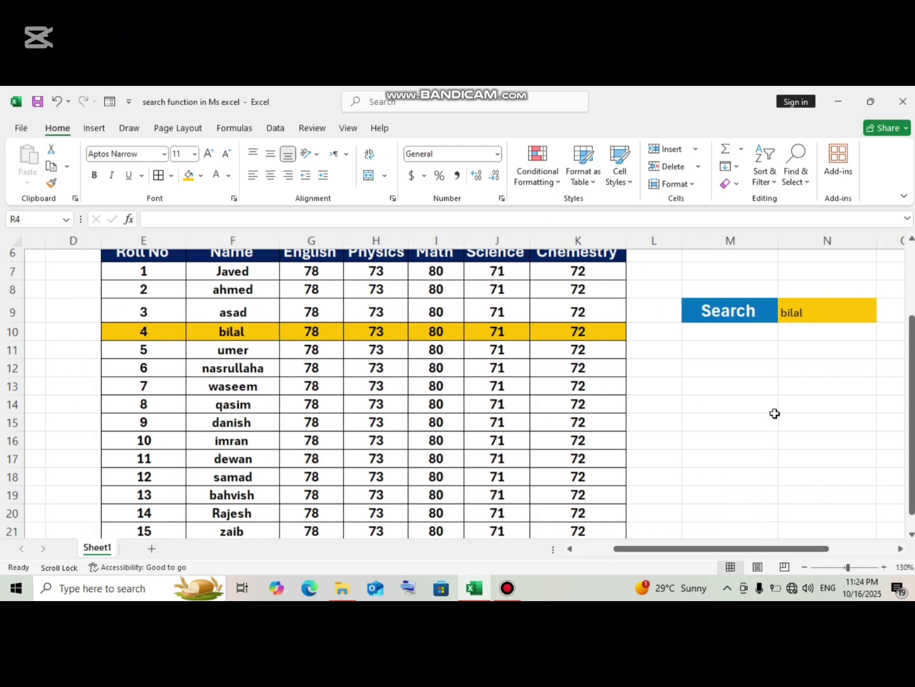
pyautogui.click(804, 315)
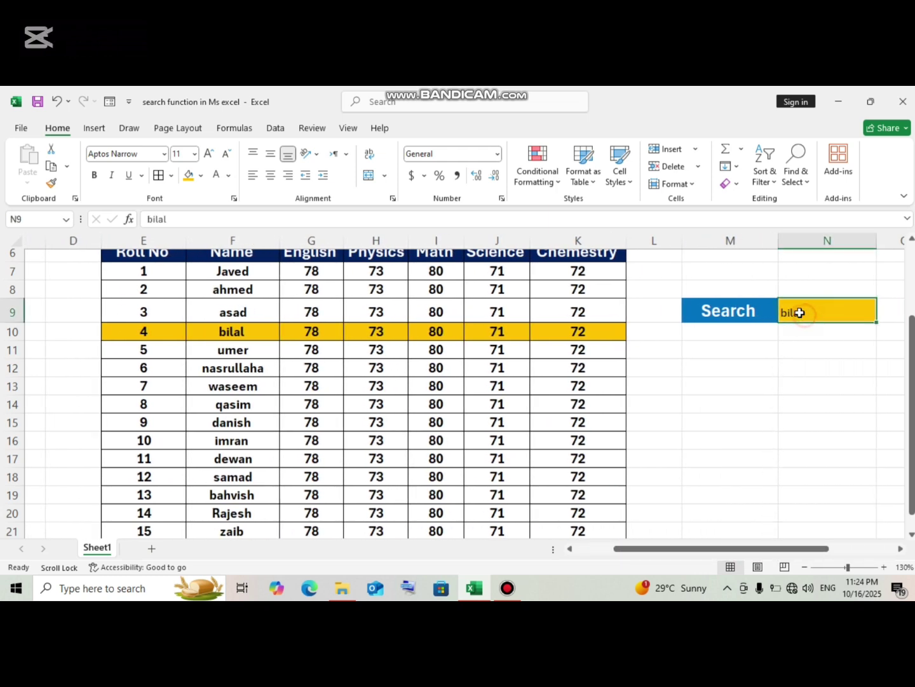
pyautogui.click(271, 176)
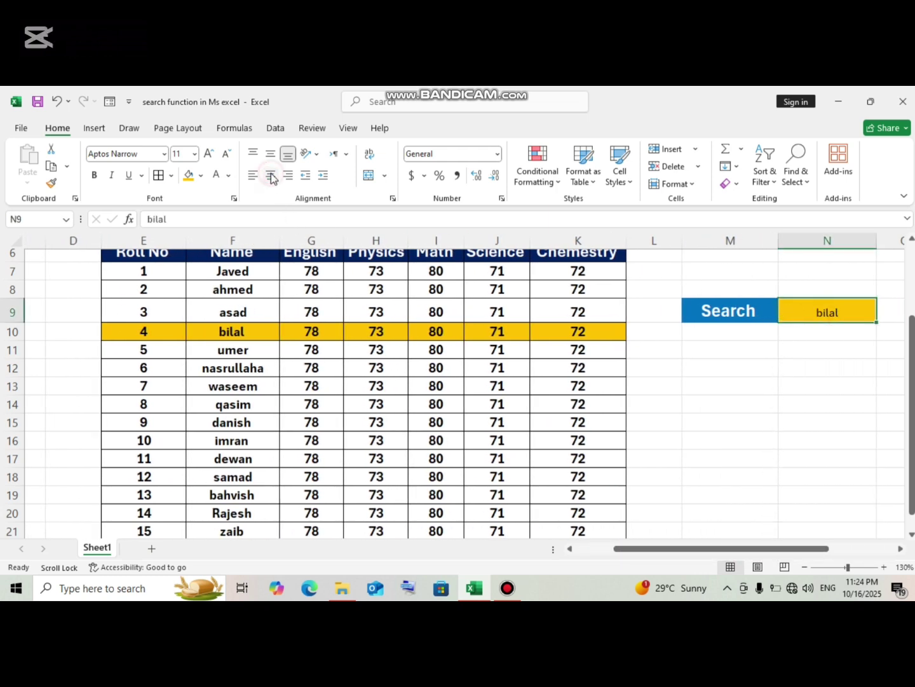
pyautogui.click(208, 153)
pyautogui.click(747, 311)
pyautogui.click(787, 311)
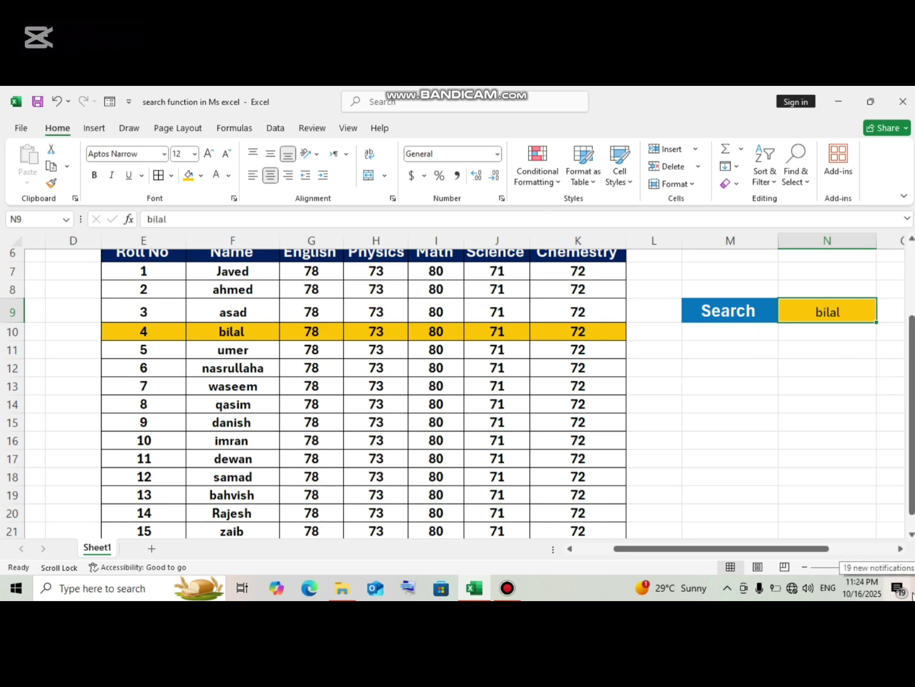
# - Replace the value in search cell N9 with the name of the student with roll number 10
pyautogui.press('BackSpace')
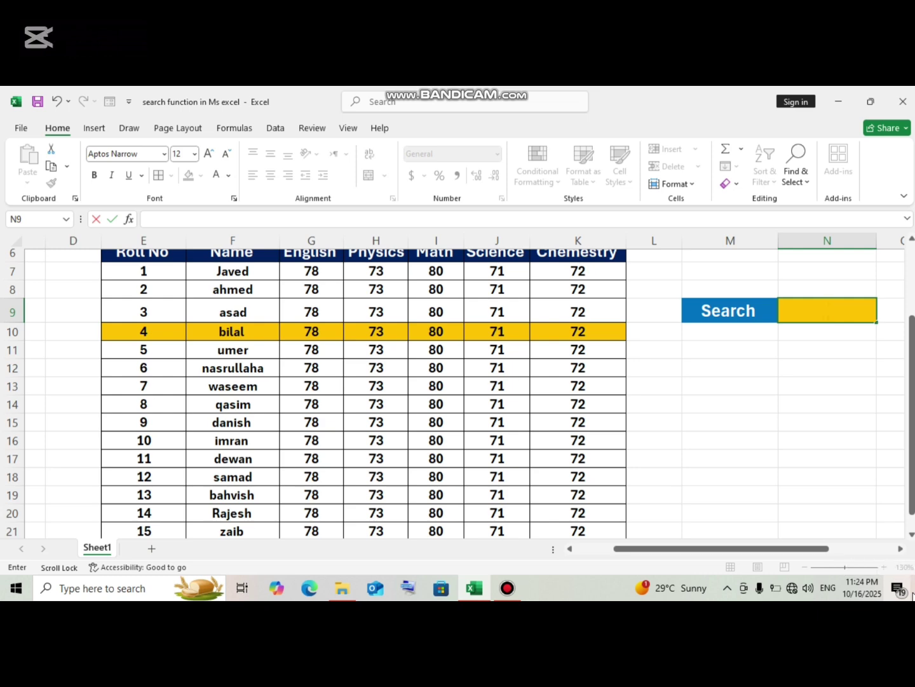
pyautogui.write('imran')
pyautogui.press('Return')
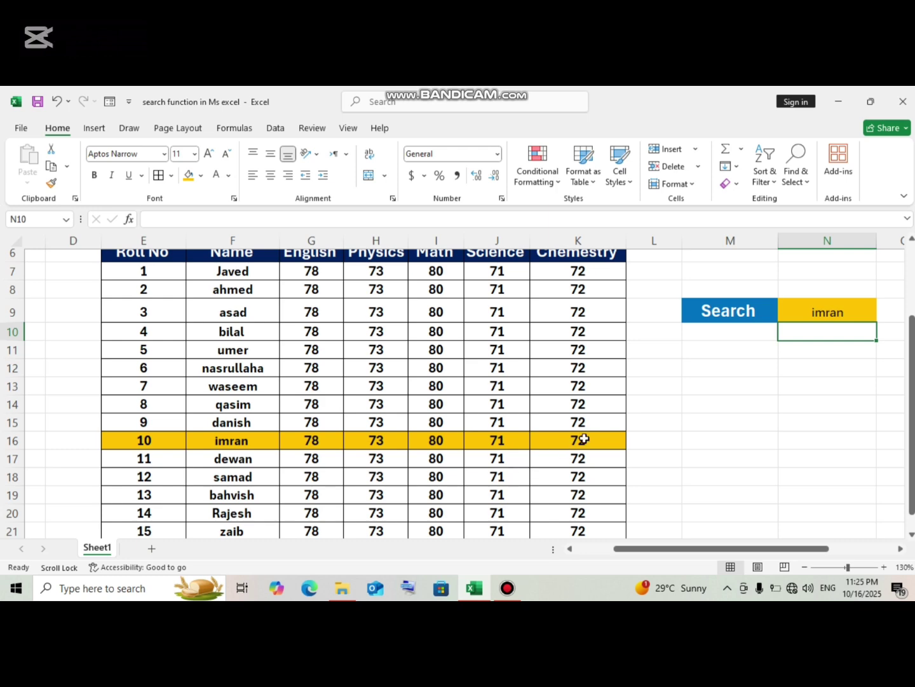
# - Replace the value in search cell N9 with the name of the student with roll number 11
pyautogui.click(818, 317)
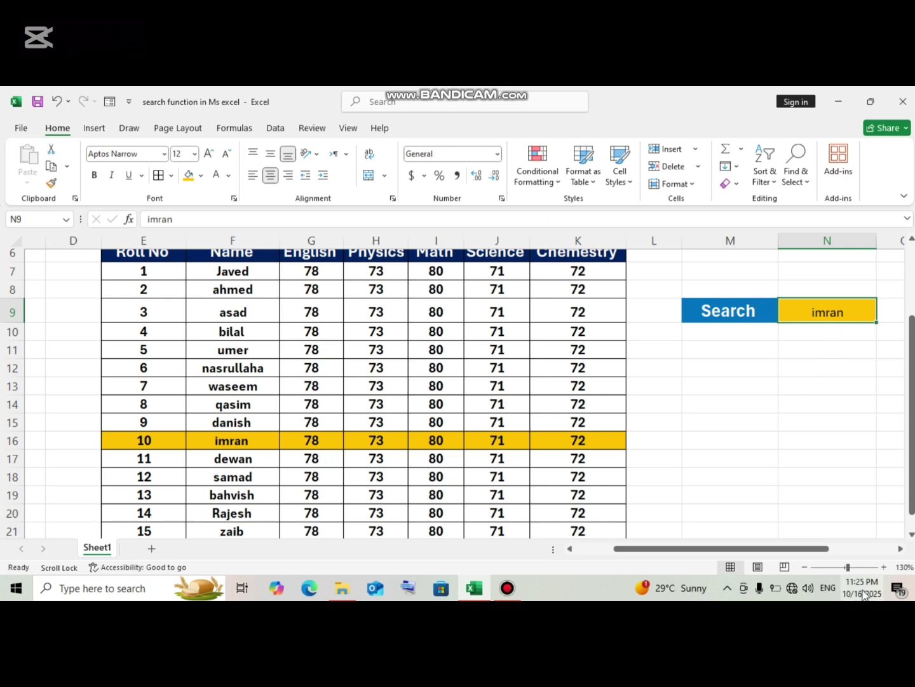
pyautogui.press('BackSpace')
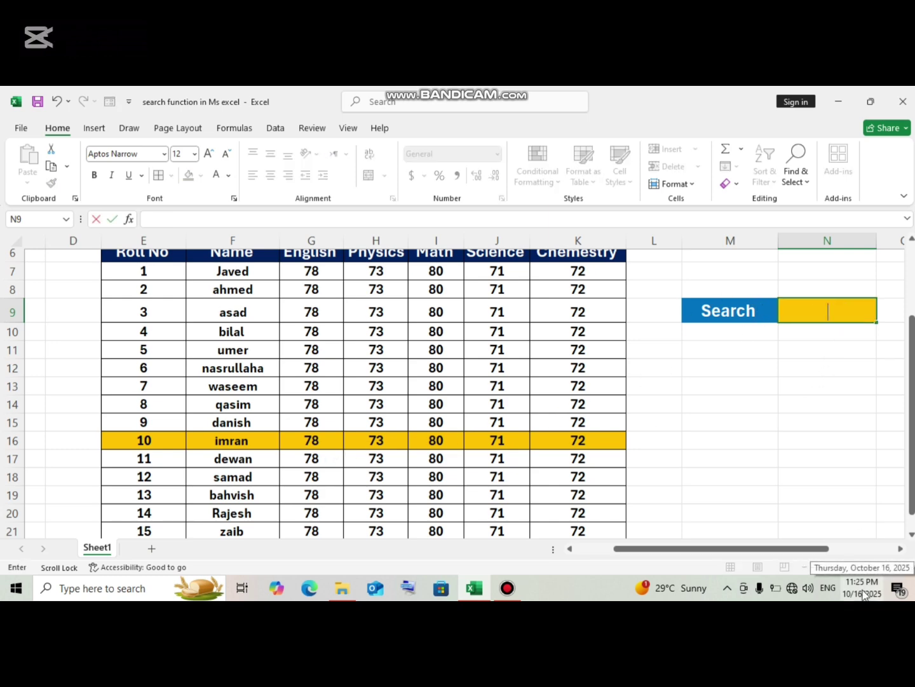
pyautogui.write('dewan')
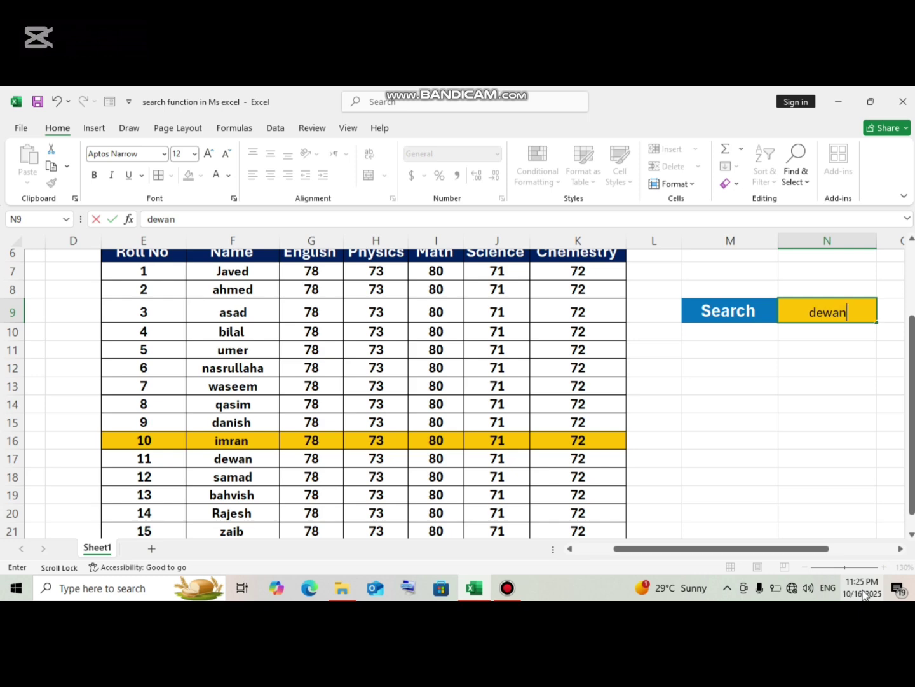
pyautogui.press('Return')
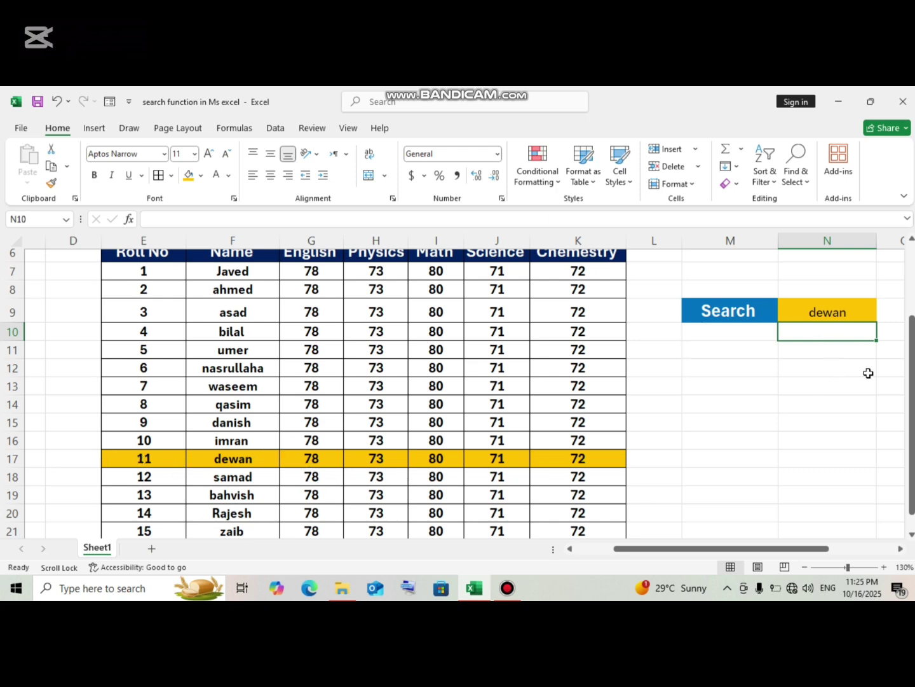
# - Clear the contents of search cell N9
pyautogui.click(838, 315)
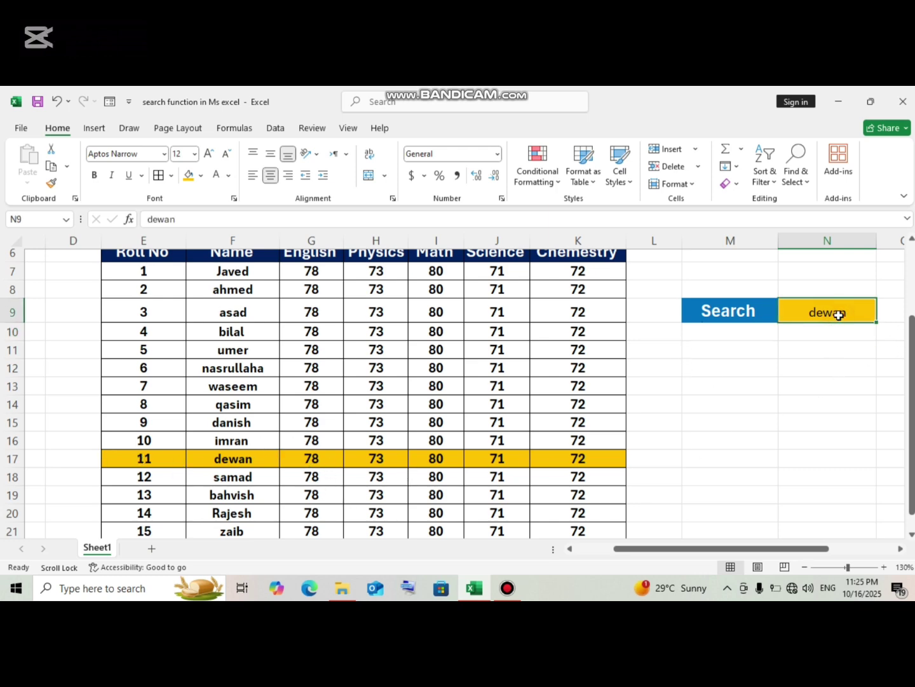
pyautogui.press('Delete')
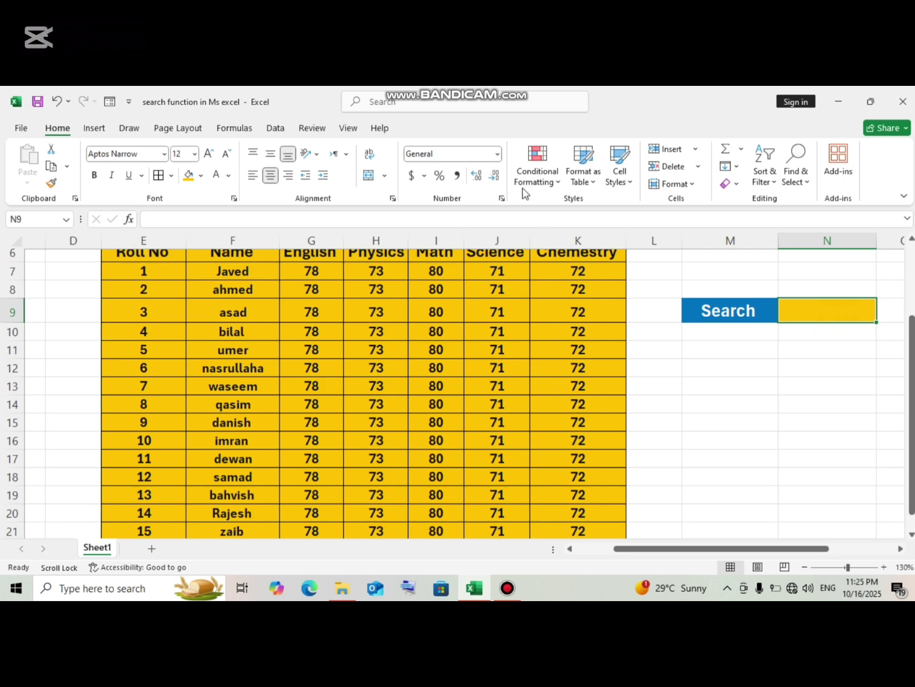
# - Start a new conditional formatting rule of the type that uses a formula to determine which cells to format
pyautogui.click(844, 567)
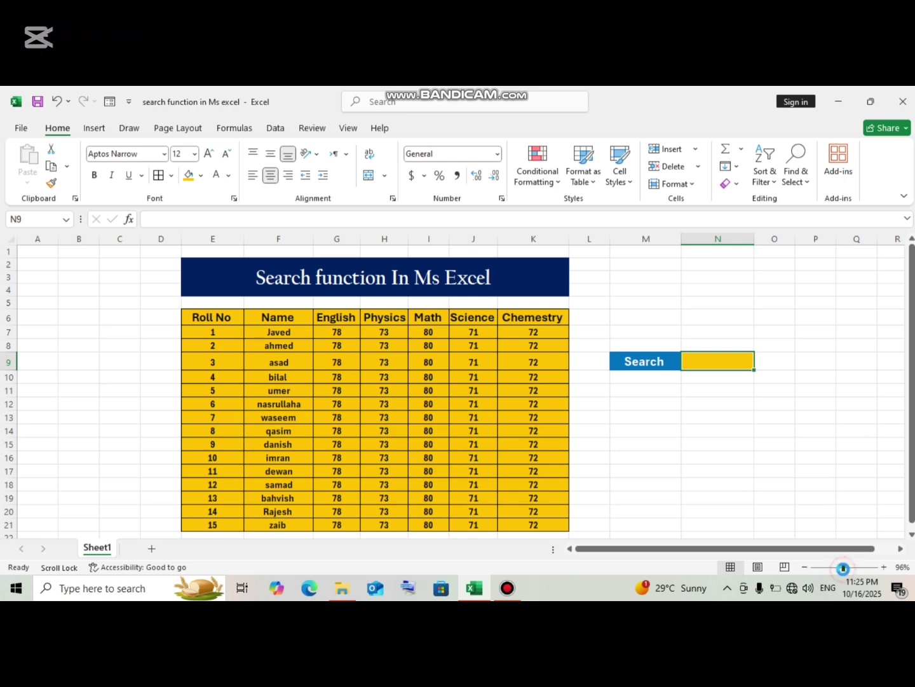
pyautogui.moveTo(844, 567); pyautogui.dragTo(854, 567)
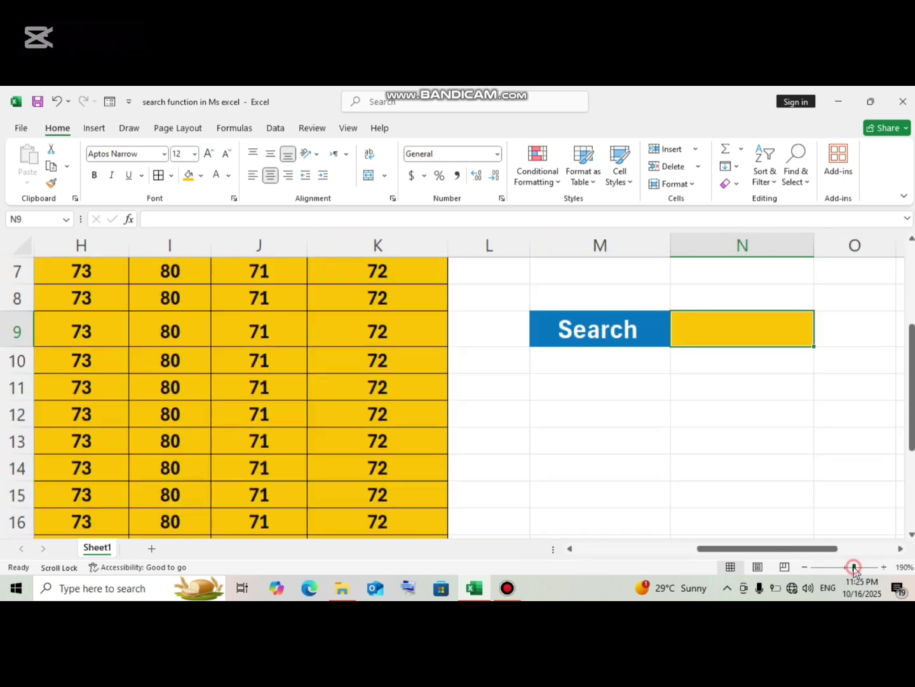
pyautogui.click(539, 178)
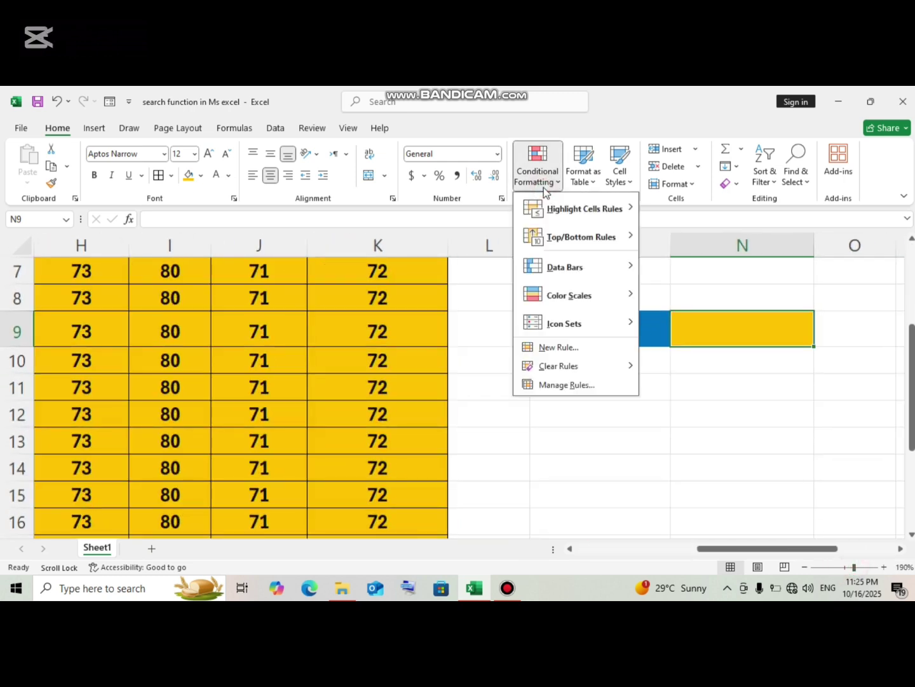
pyautogui.click(595, 349)
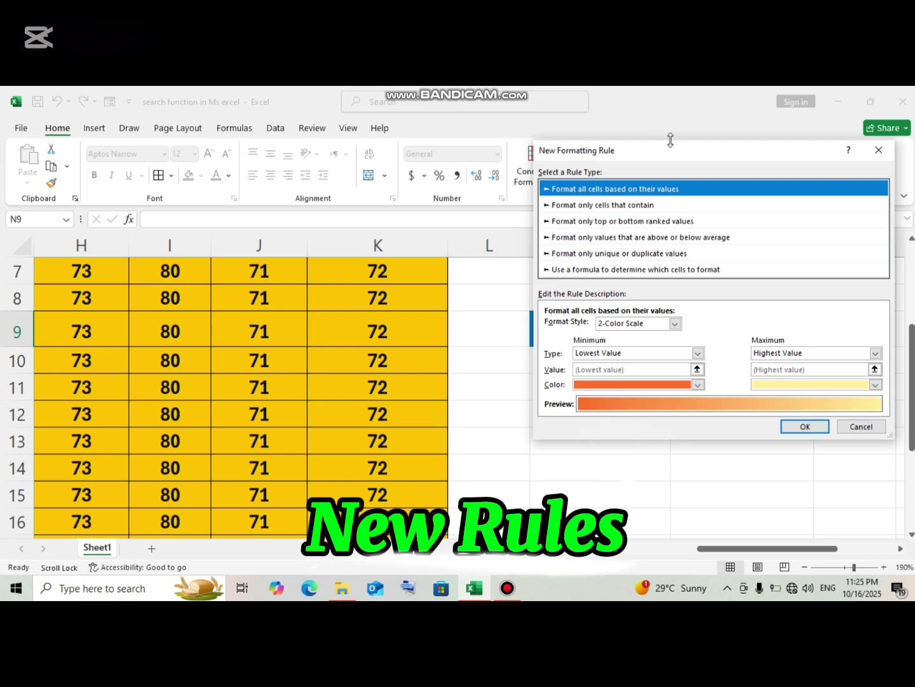
pyautogui.moveTo(685, 152); pyautogui.dragTo(418, 142)
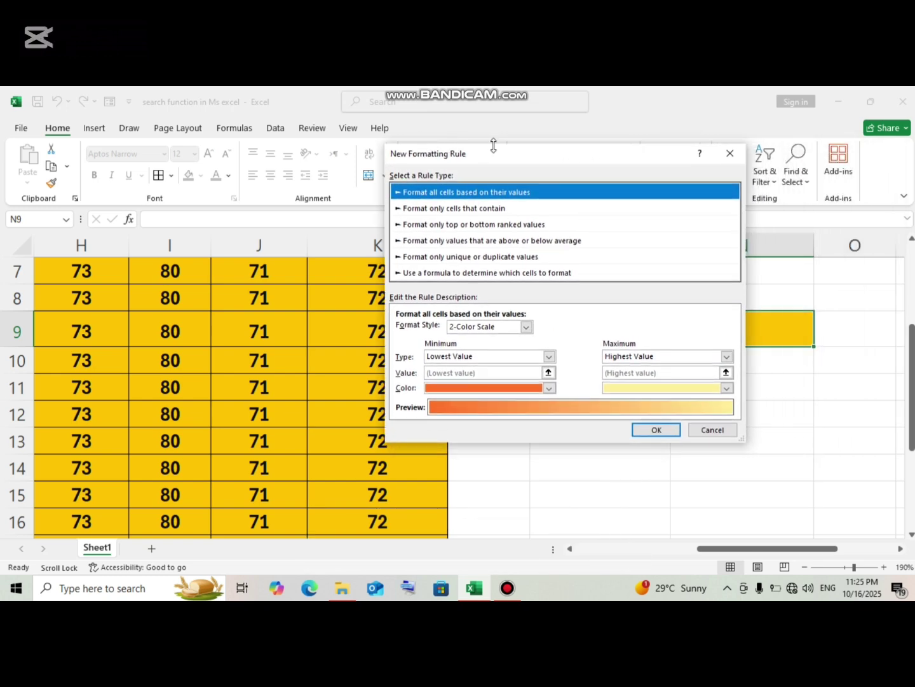
pyautogui.moveTo(527, 164); pyautogui.dragTo(340, 149)
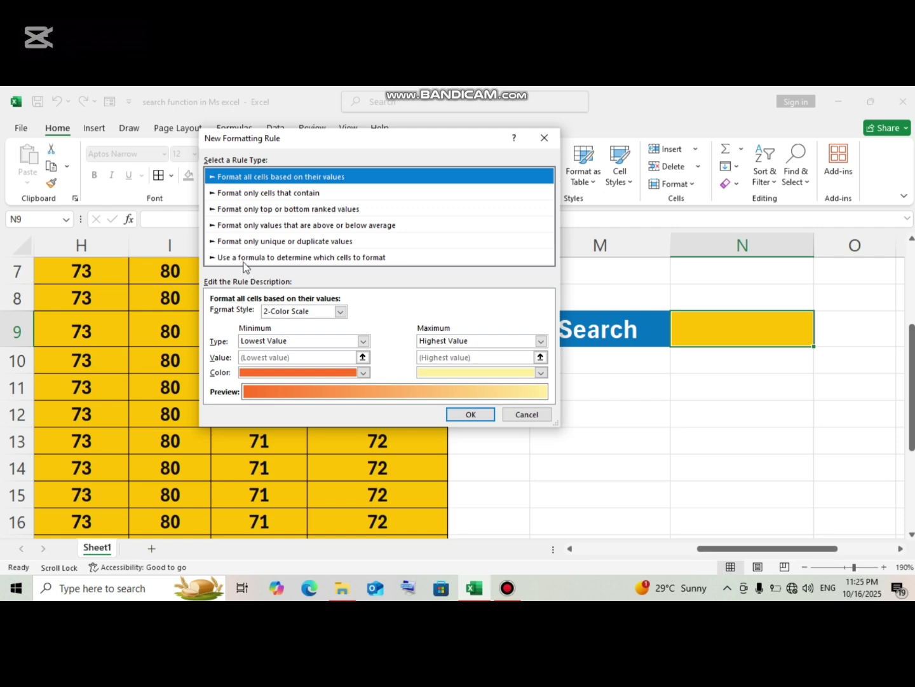
pyautogui.click(321, 257)
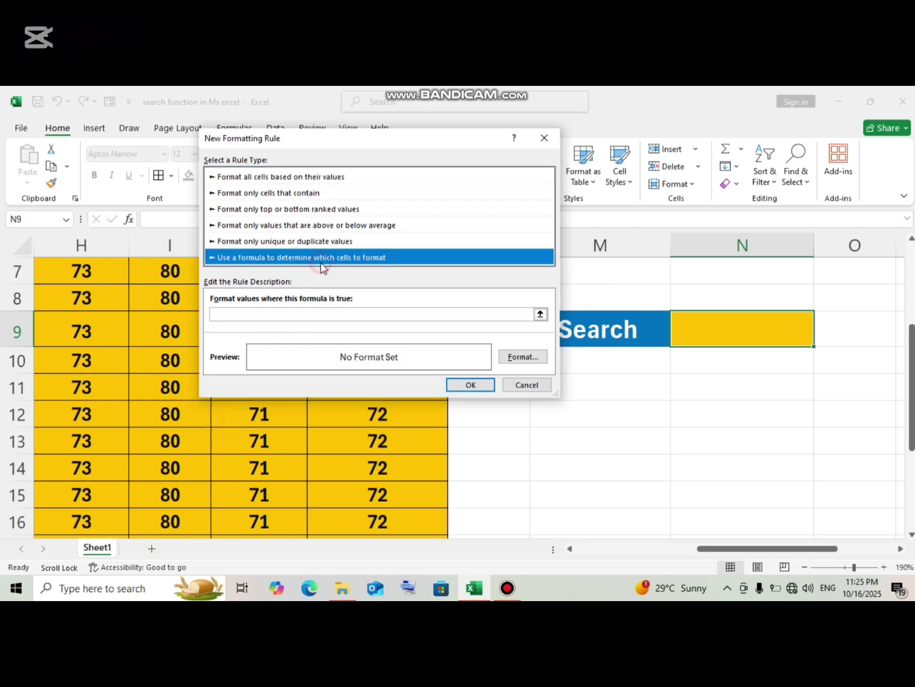
pyautogui.click(519, 598)
pyautogui.click(518, 597)
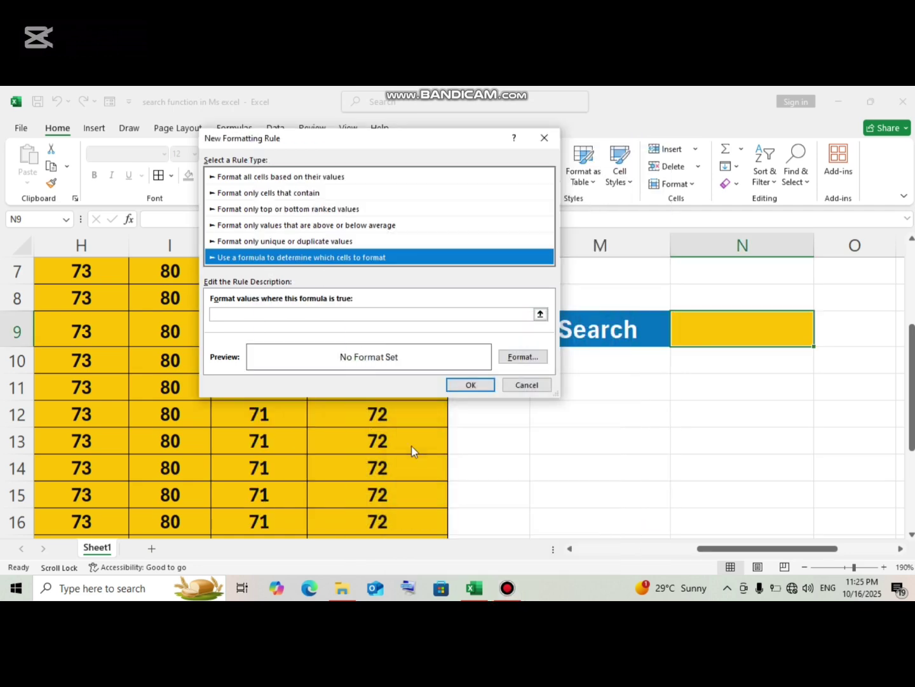
# - Begin the rule's formula with the SEARCH function and cell N9 as its first argument: =search($N$9,
pyautogui.click(380, 314)
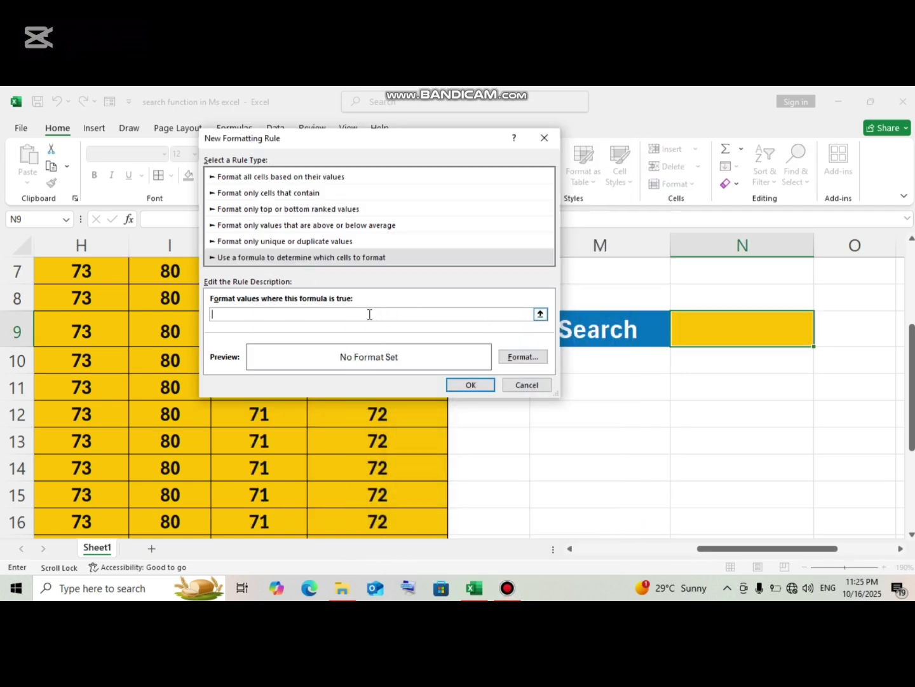
pyautogui.write('=search')
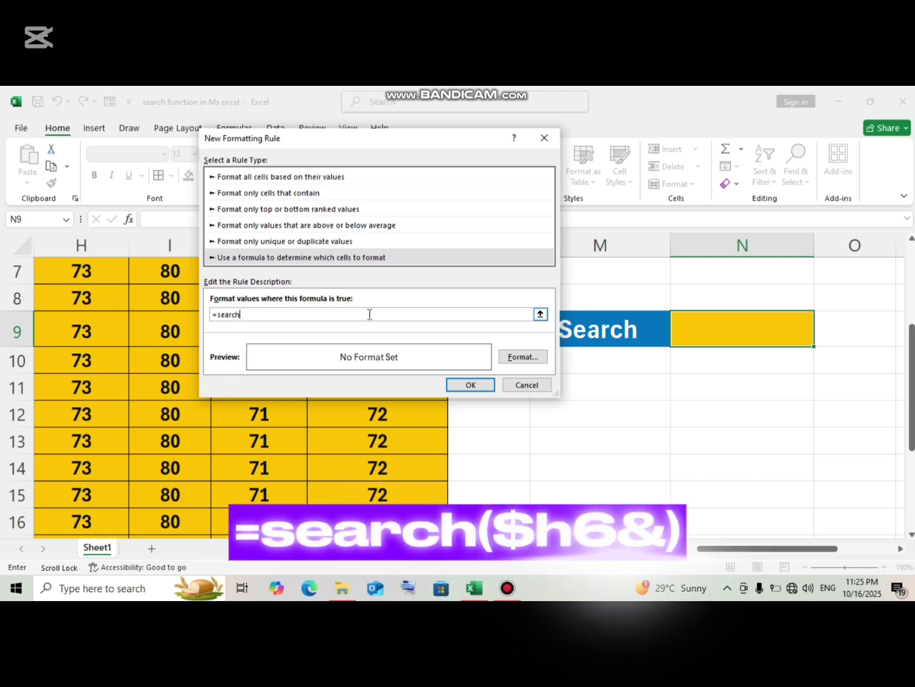
pyautogui.write('(')
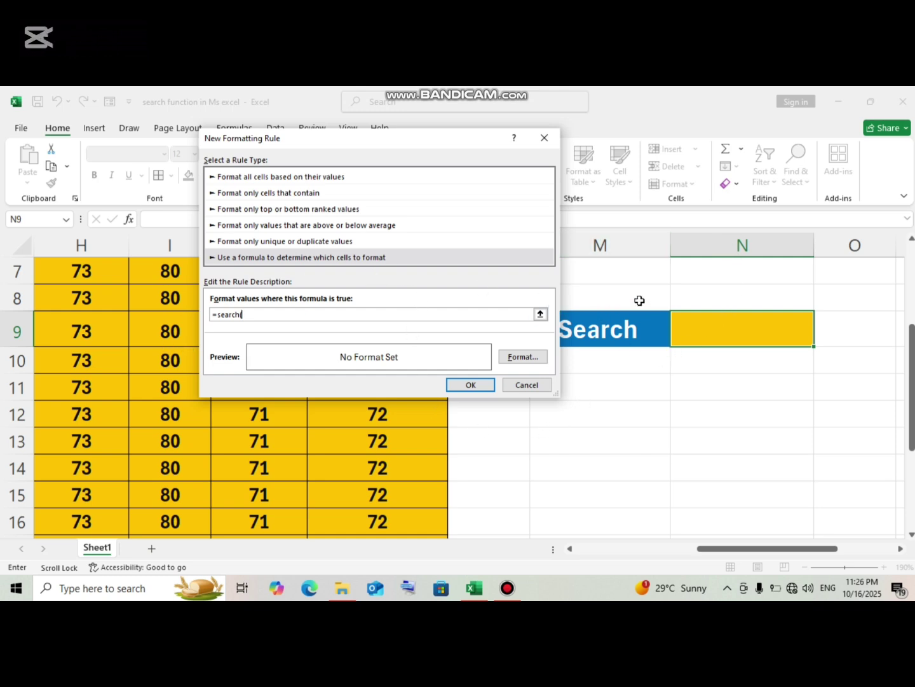
pyautogui.click(710, 328)
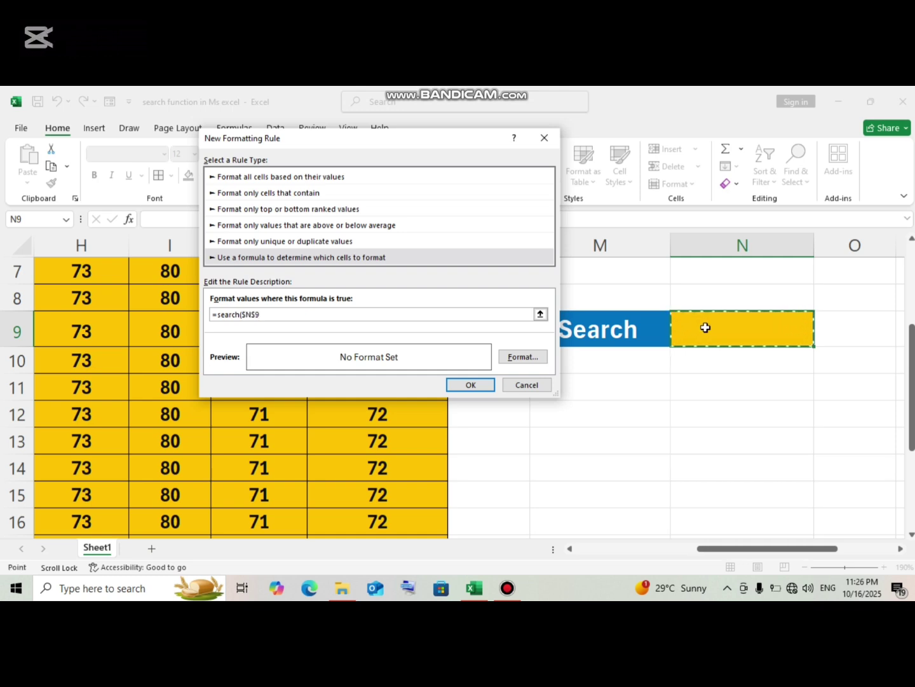
pyautogui.write(',')
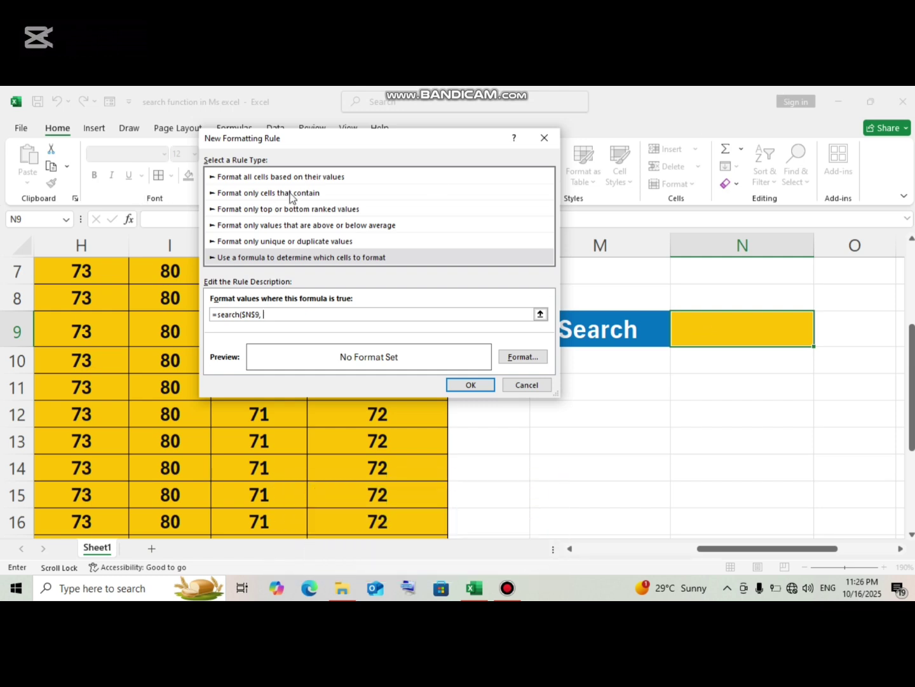
# - Extend the rule's formula with the joined references for columns E to I: $e6&$f6&$g6&$h6&$i6&
pyautogui.moveTo(340, 145); pyautogui.dragTo(539, 152)
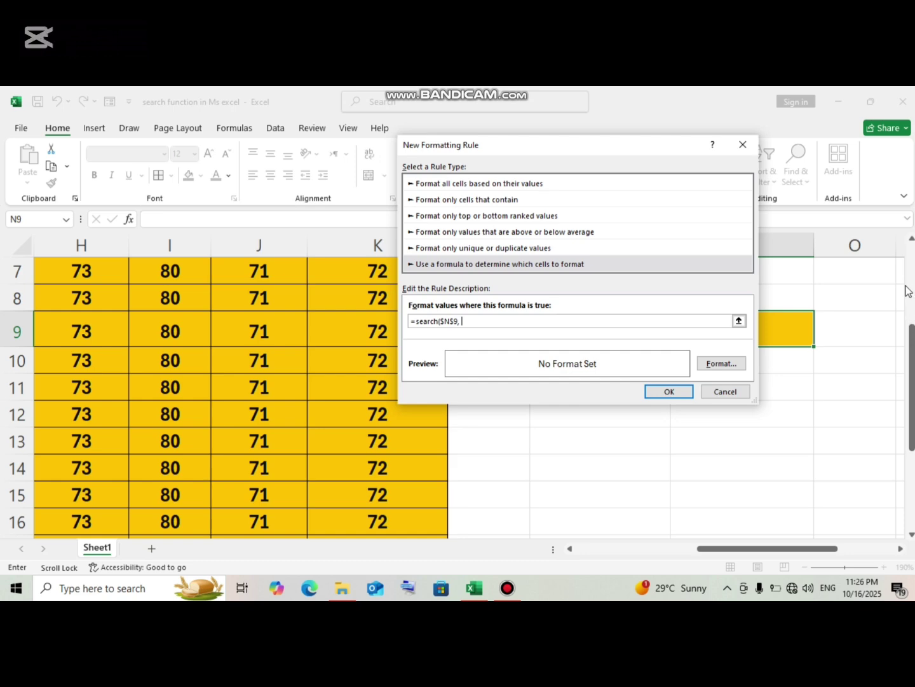
pyautogui.moveTo(913, 326); pyautogui.dragTo(912, 236)
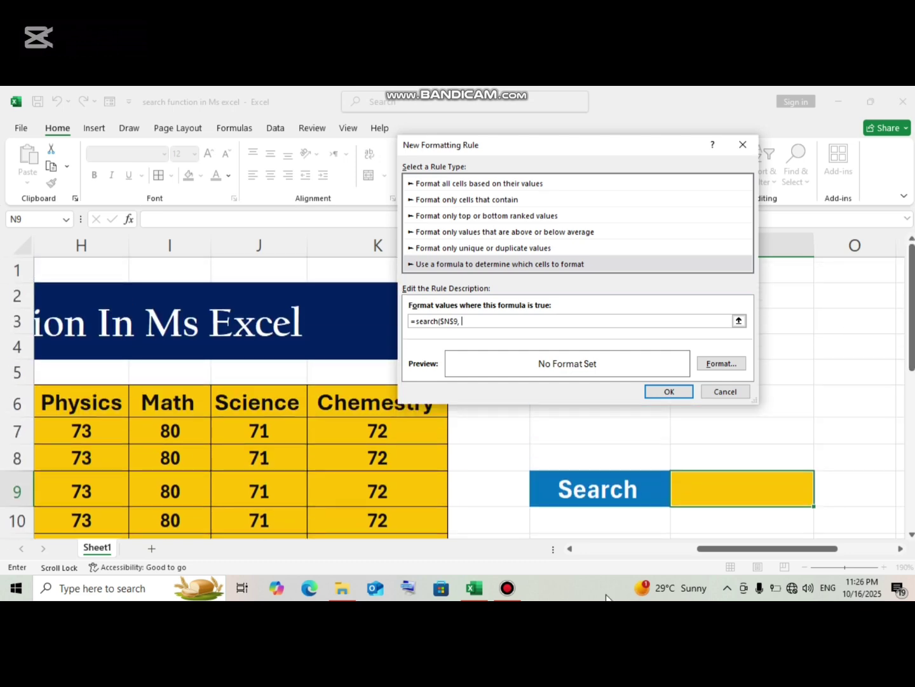
pyautogui.moveTo(747, 552); pyautogui.dragTo(686, 557)
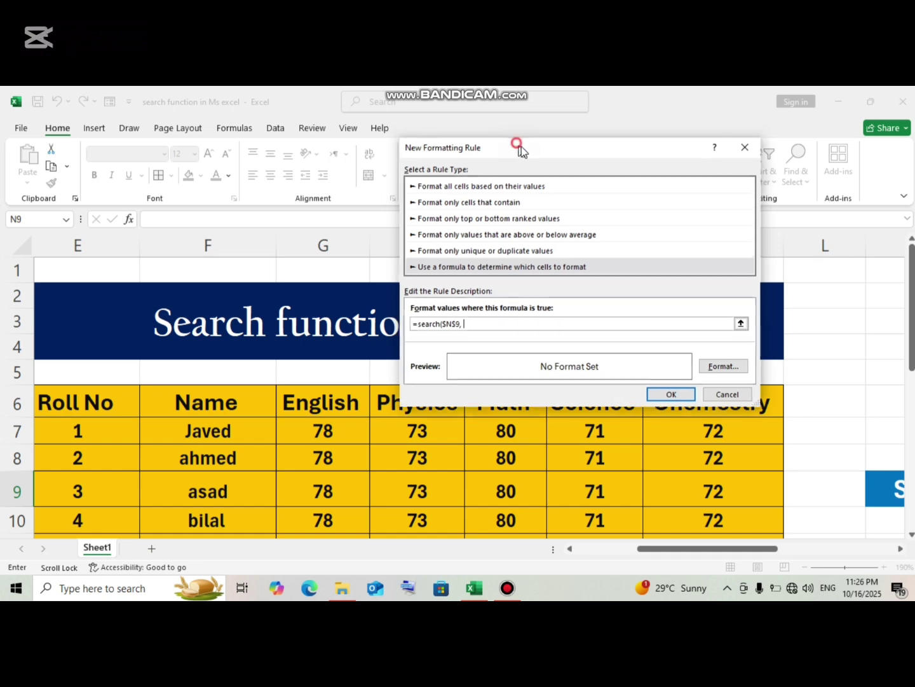
pyautogui.moveTo(518, 147); pyautogui.dragTo(711, 196)
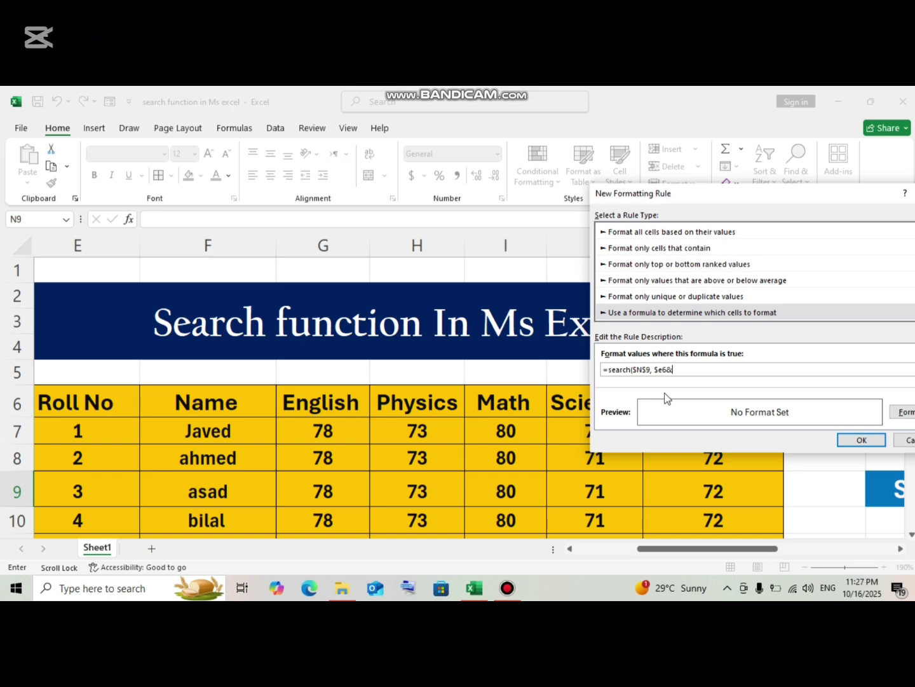
pyautogui.write('$')
pyautogui.write('f6&')
pyautogui.write('g6&')
pyautogui.write('$h6&')
pyautogui.write('$')
pyautogui.write('i6&')
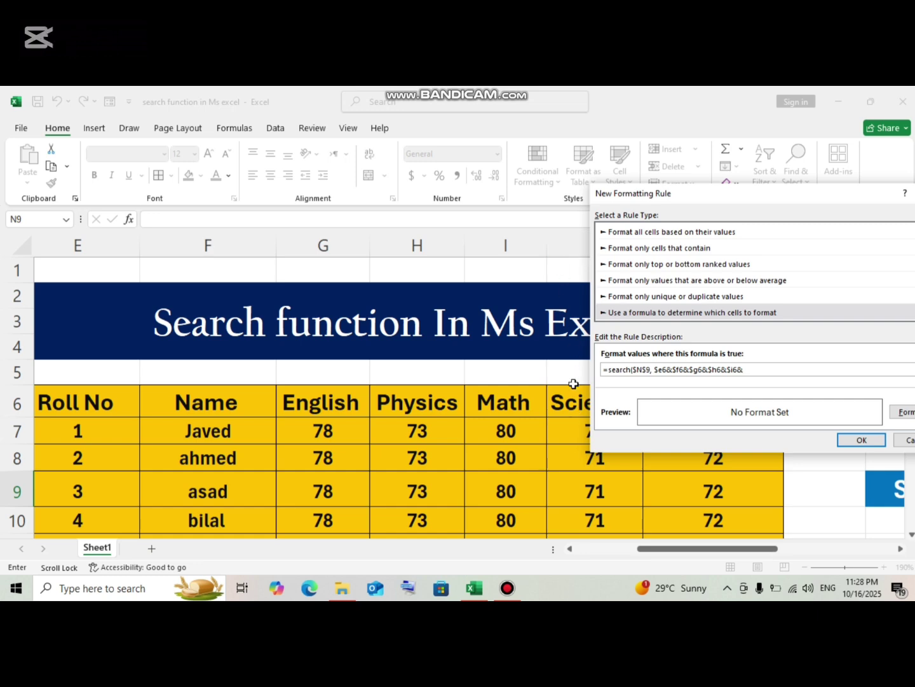
# - Finish the rule's formula with the references for columns J and K and the closing bracket: $j6&$k6)
pyautogui.write('$j6&')
pyautogui.moveTo(730, 198)
pyautogui.mouseDown()
pyautogui.moveTo(893, 207)
pyautogui.moveTo(731, 210)
pyautogui.mouseUp()
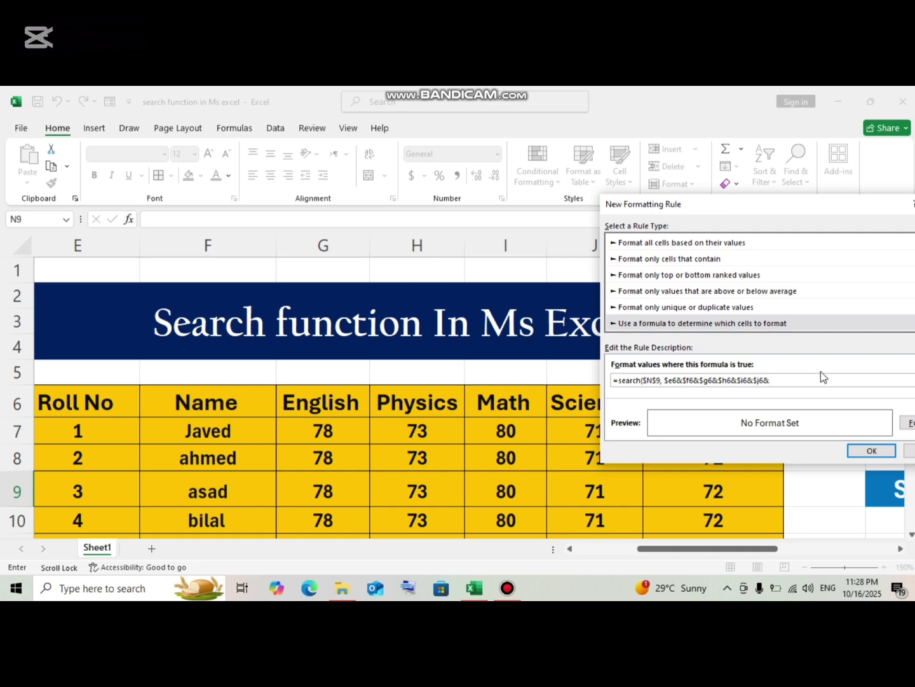
pyautogui.write('$k6')
pyautogui.write(')')
pyautogui.moveTo(815, 204); pyautogui.dragTo(501, 162)
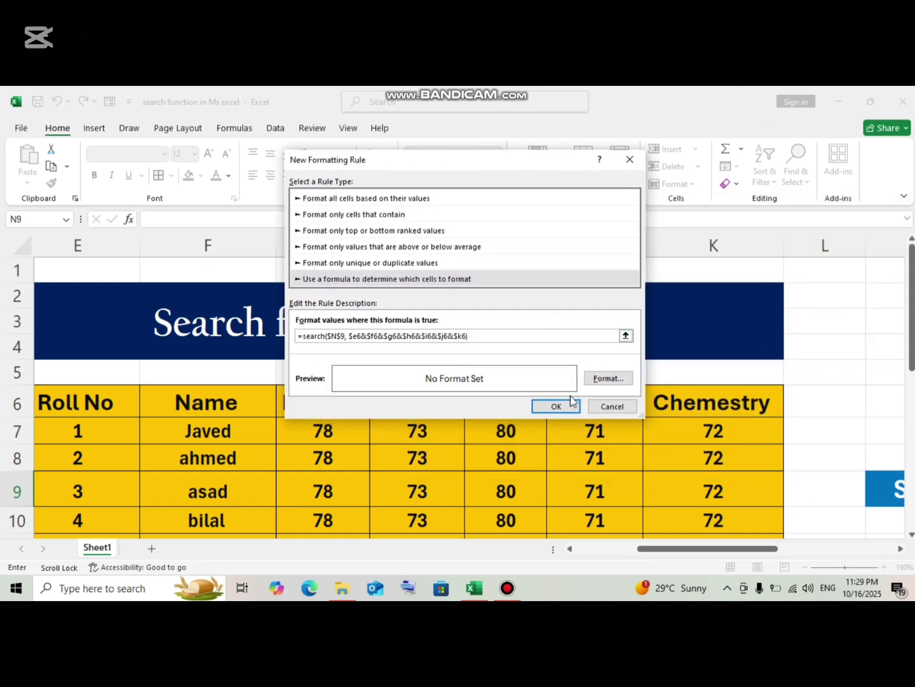
# - Give the formula rule a gold fill from the standard colors and apply the conditional formatting rule
pyautogui.click(601, 379)
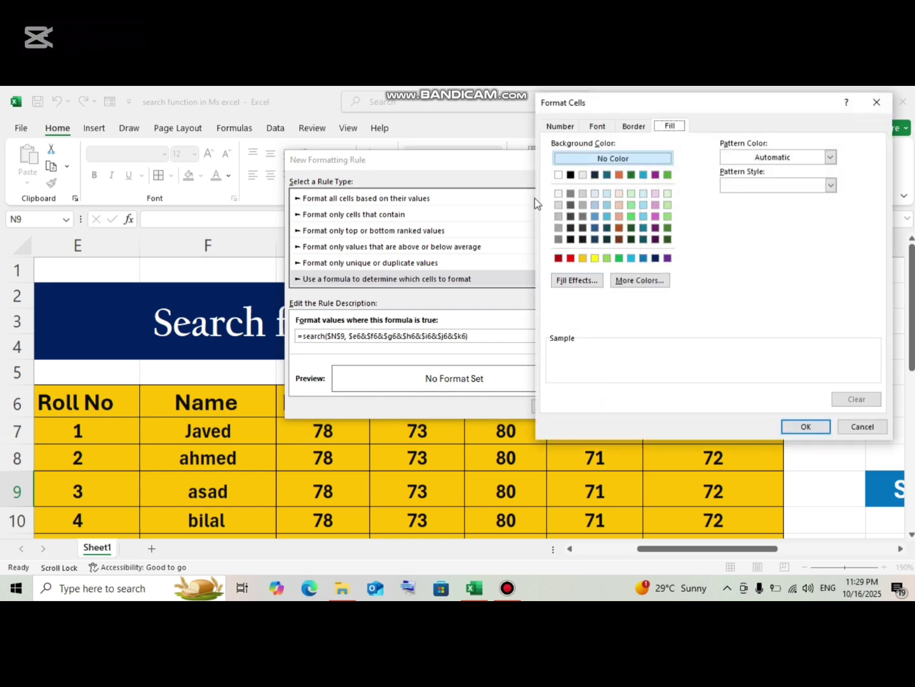
pyautogui.click(582, 257)
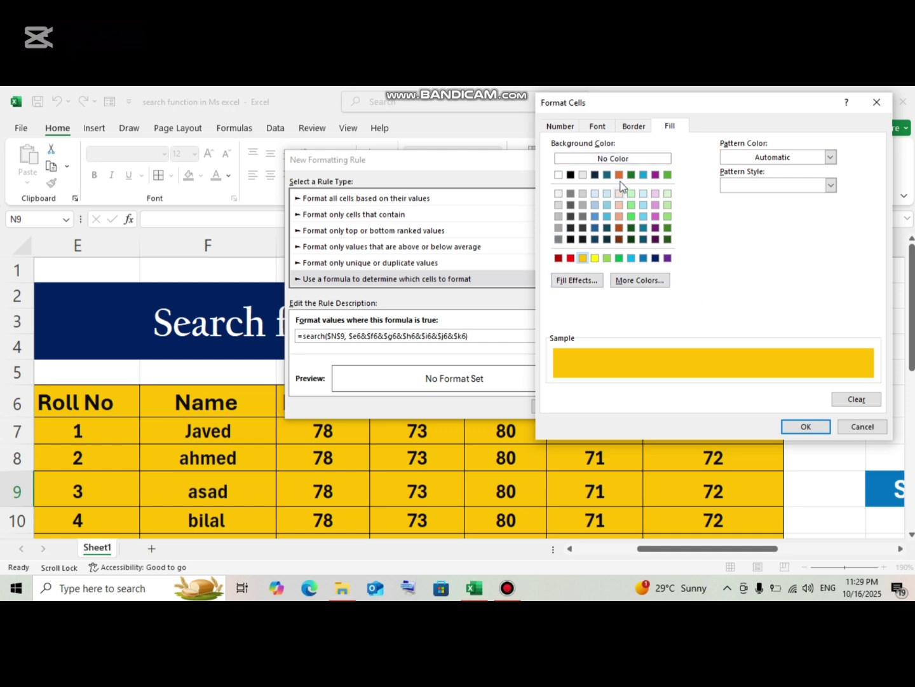
pyautogui.click(803, 425)
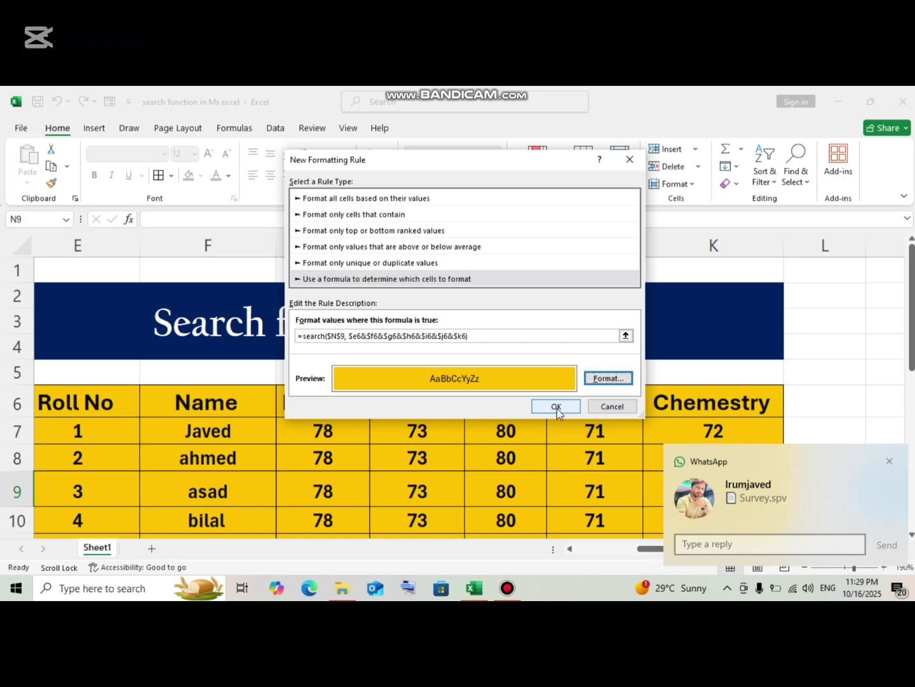
pyautogui.click(557, 410)
pyautogui.click(889, 461)
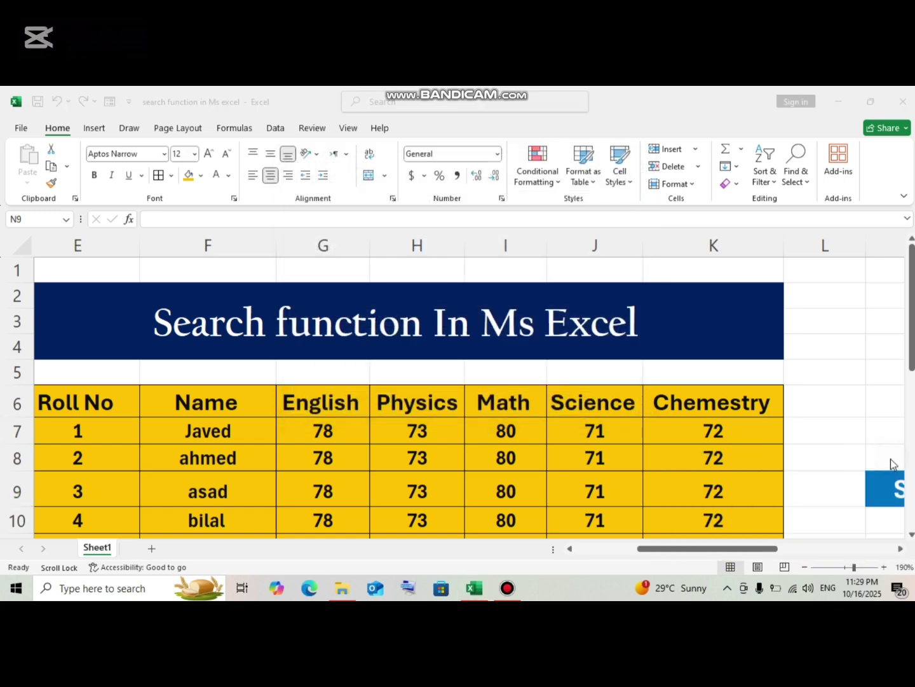
# - Test the search by entering the name of the student with roll number 8 in cell N9
pyautogui.moveTo(764, 548); pyautogui.dragTo(813, 548)
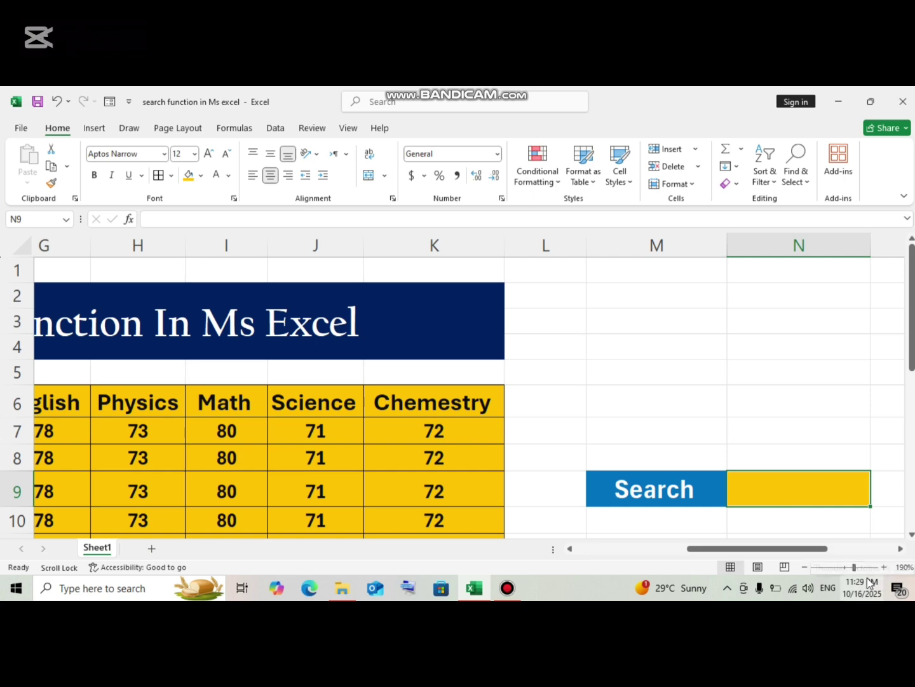
pyautogui.moveTo(855, 567); pyautogui.dragTo(843, 568)
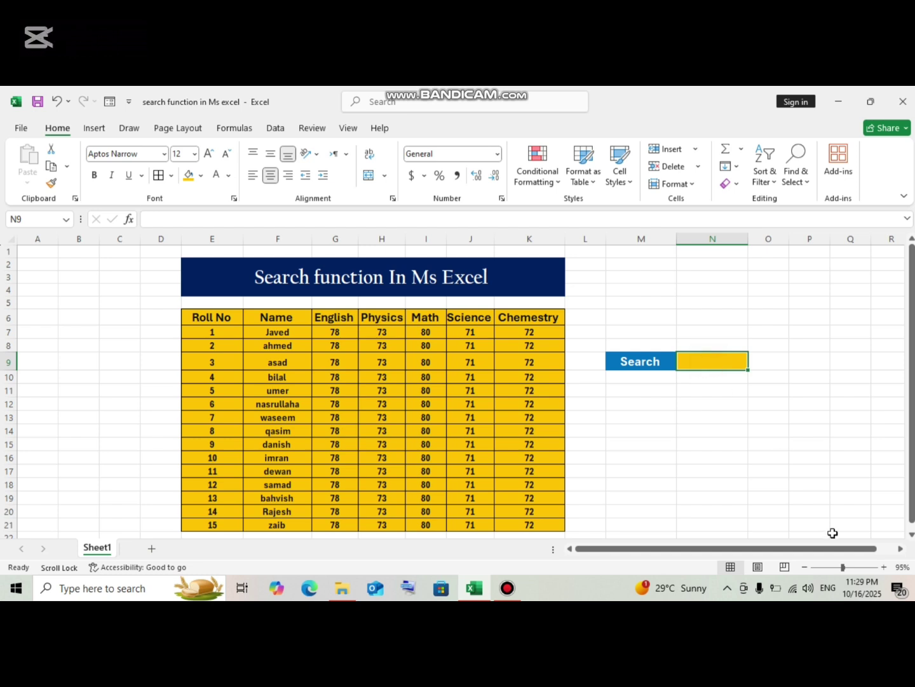
pyautogui.moveTo(844, 568); pyautogui.dragTo(845, 568)
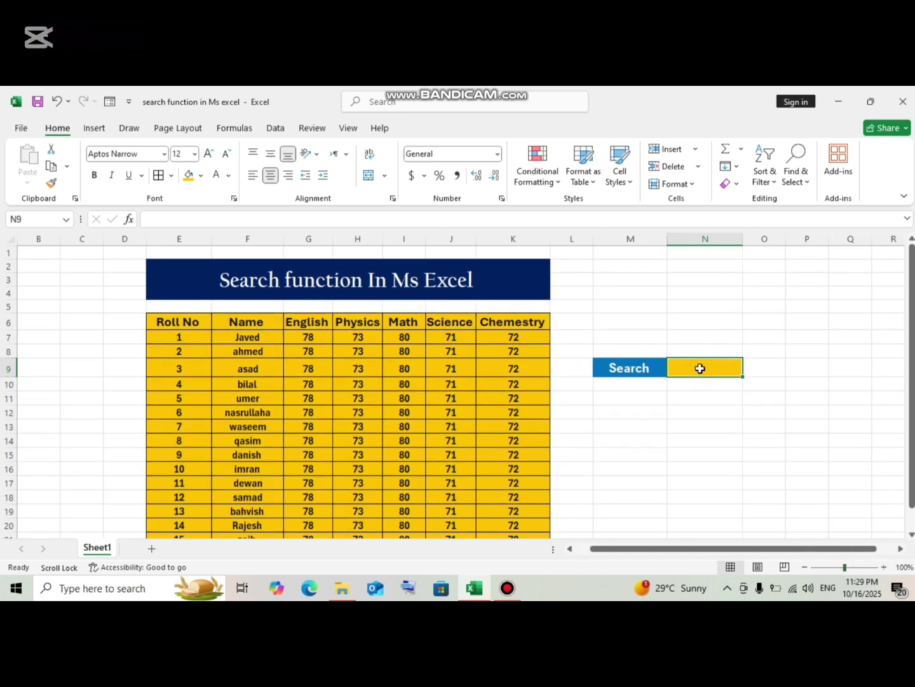
pyautogui.write('qa')
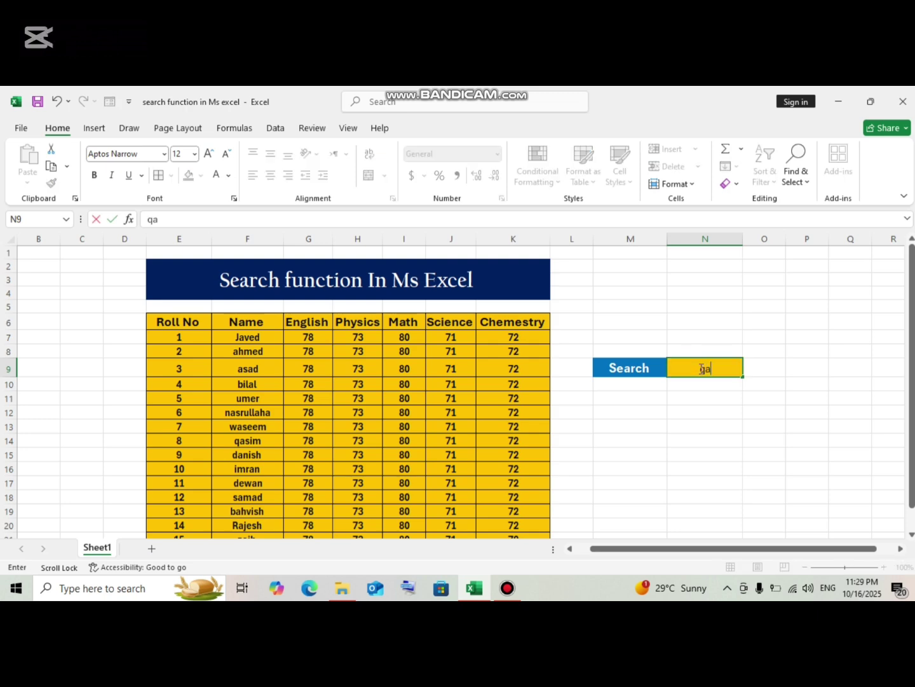
pyautogui.write('sim')
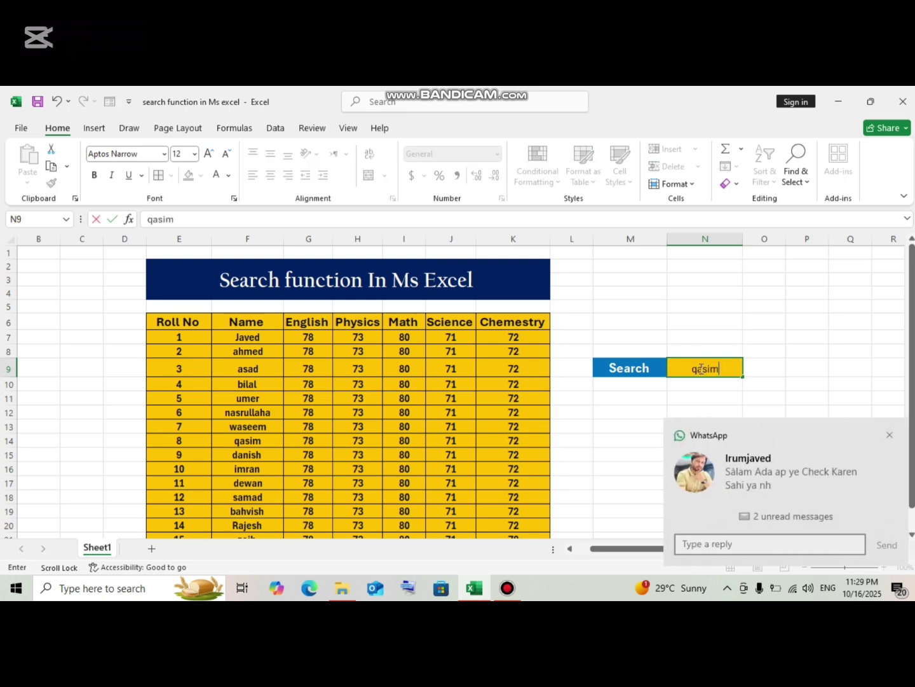
pyautogui.press('Return')
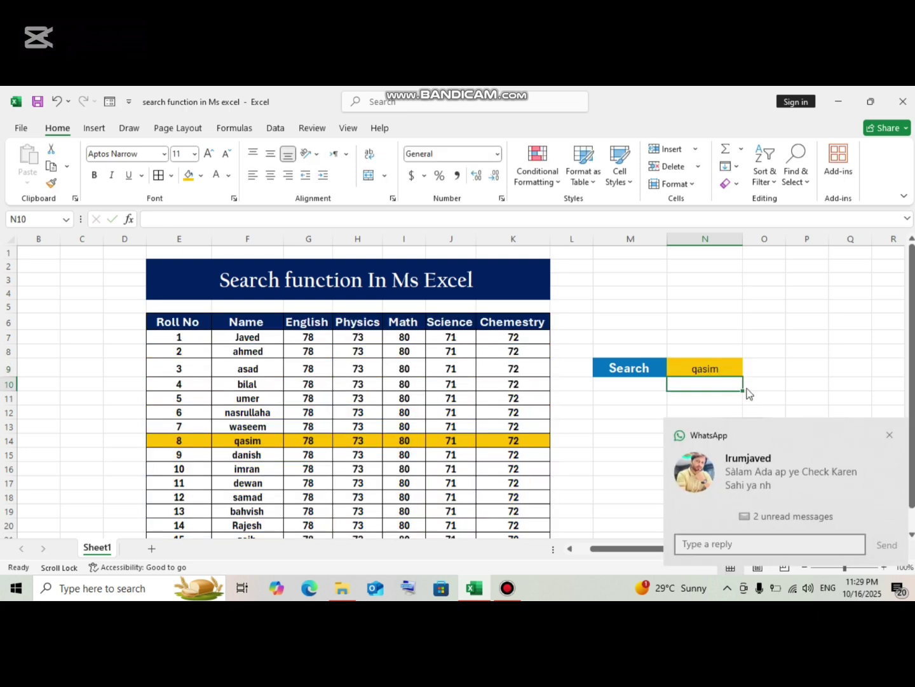
pyautogui.click(890, 435)
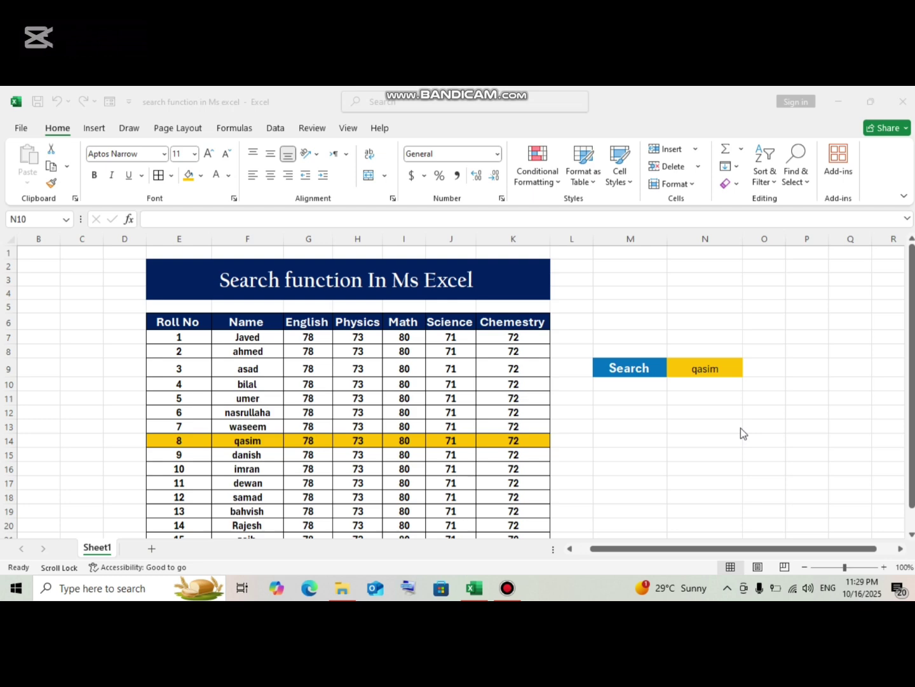
# - Replace the search term in cell N9 with the name of the student with roll number 10
pyautogui.click(716, 369)
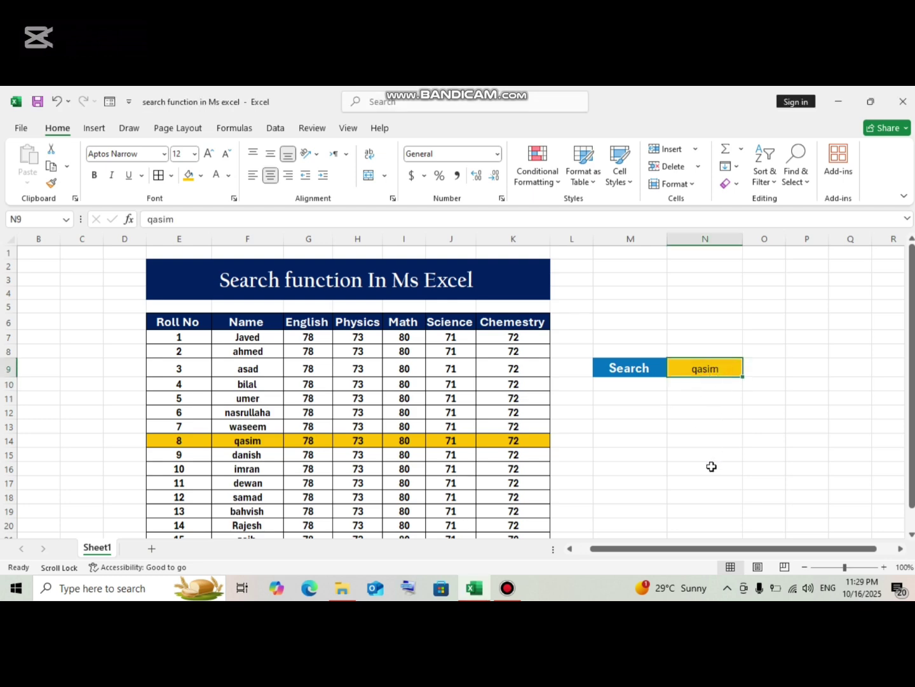
pyautogui.write('imrabn')
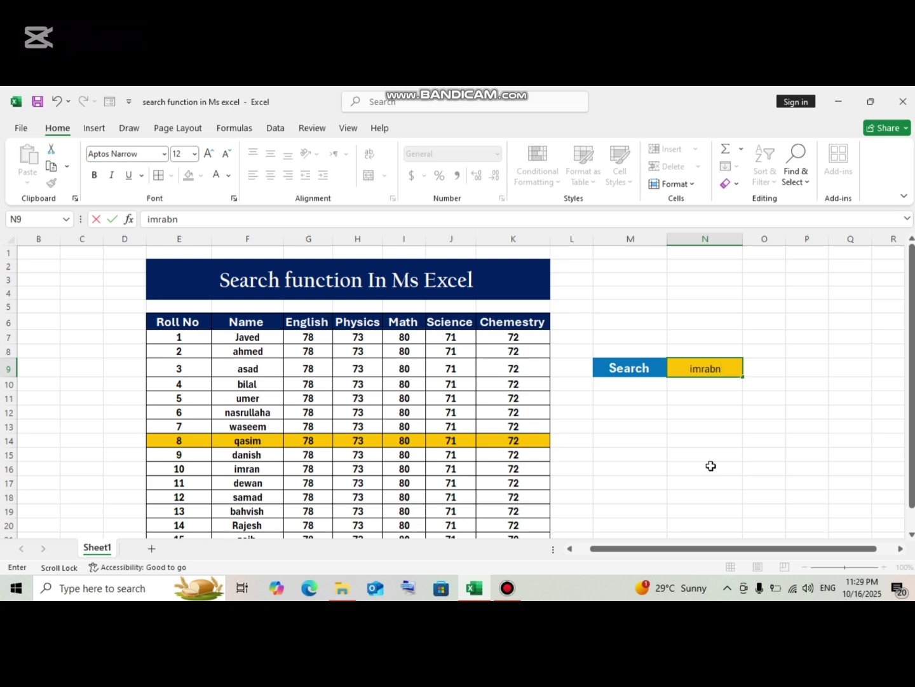
pyautogui.press('BackSpace')
pyautogui.press('BackSpace')
pyautogui.write('n')
pyautogui.press('Return')
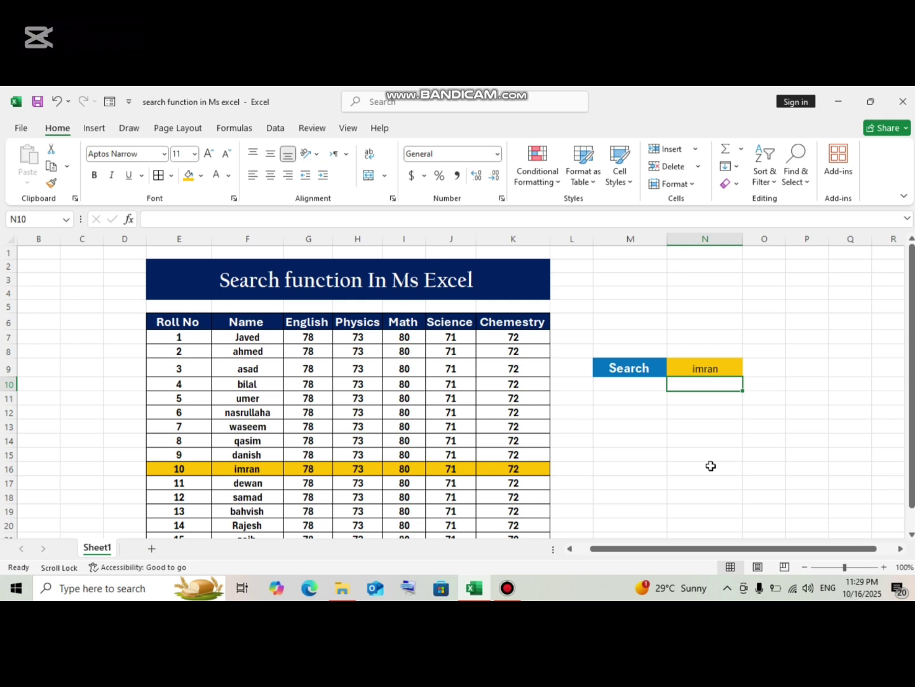
# - Replace the search term in cell N9 with the name of the student with roll number 14
pyautogui.doubleClick(713, 359)
pyautogui.press('BackSpace')
pyautogui.press('BackSpace')
pyautogui.press('BackSpace')
pyautogui.press('BackSpace')
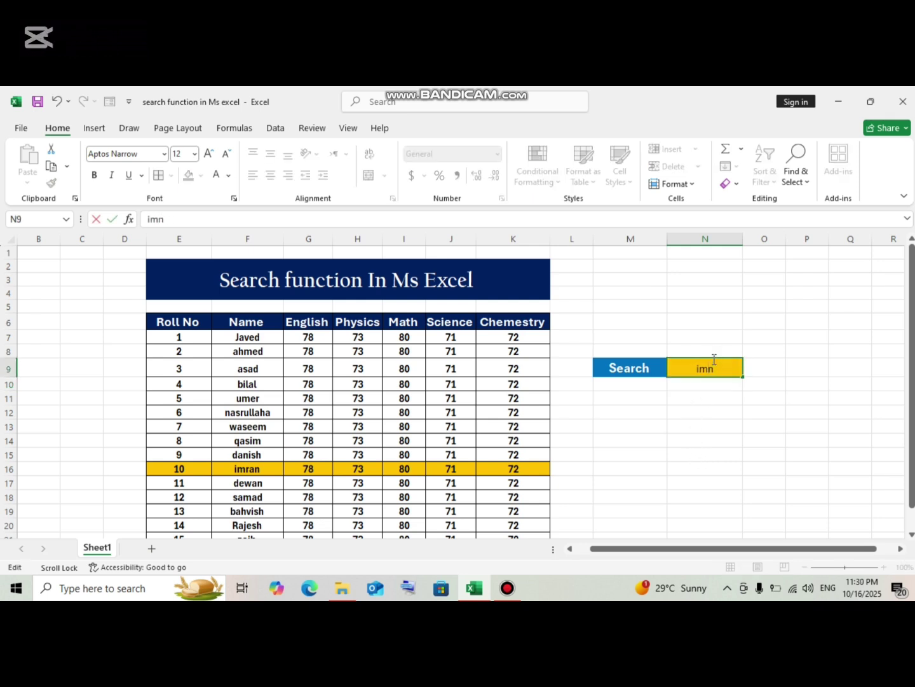
pyautogui.press('Delete')
pyautogui.write('rajesh')
pyautogui.press('Return')
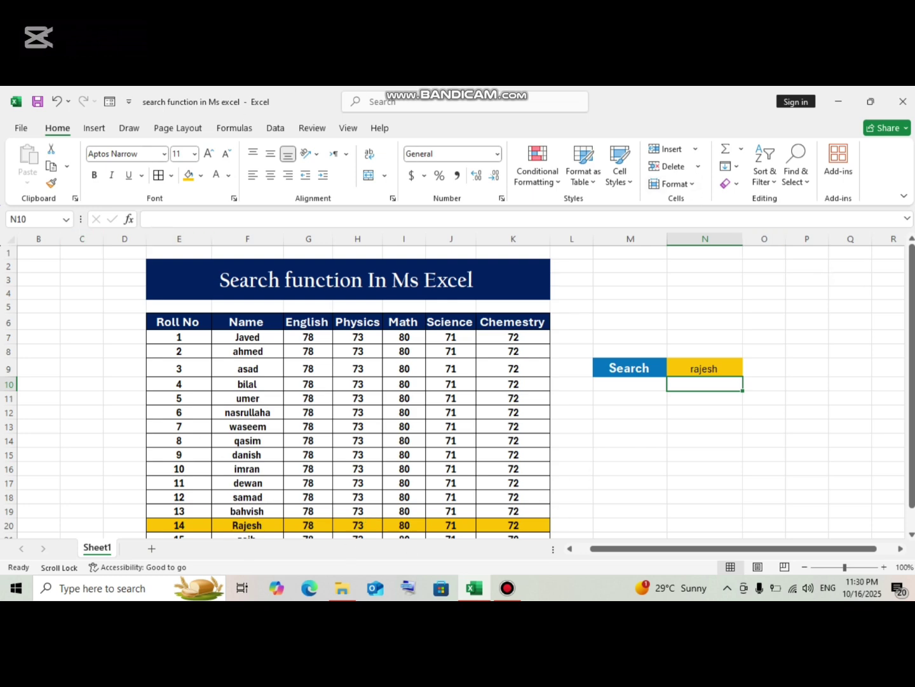
pyautogui.moveTo(913, 324); pyautogui.dragTo(913, 340)
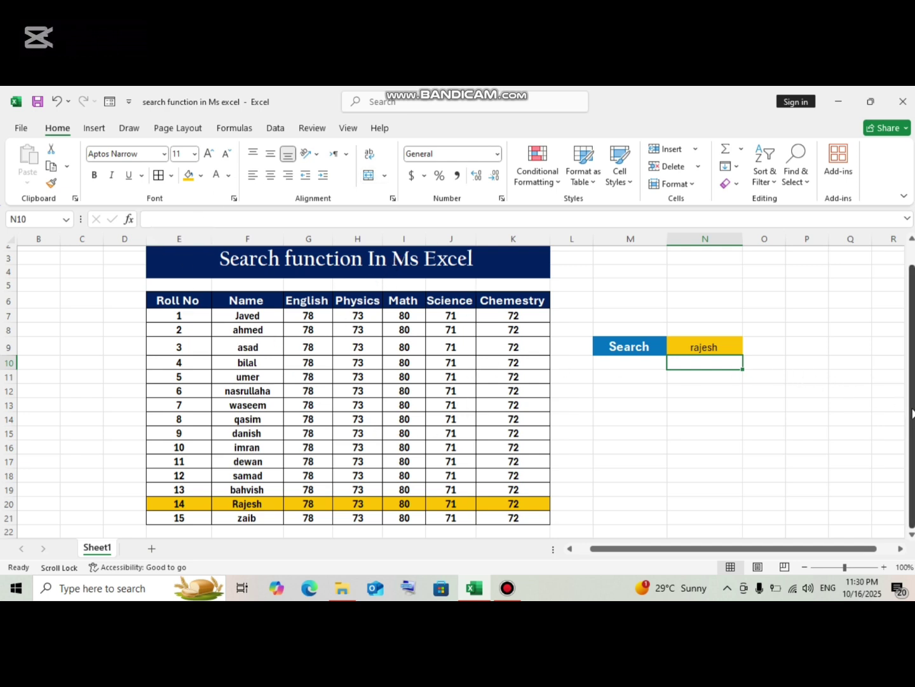
pyautogui.moveTo(911, 397); pyautogui.dragTo(913, 351)
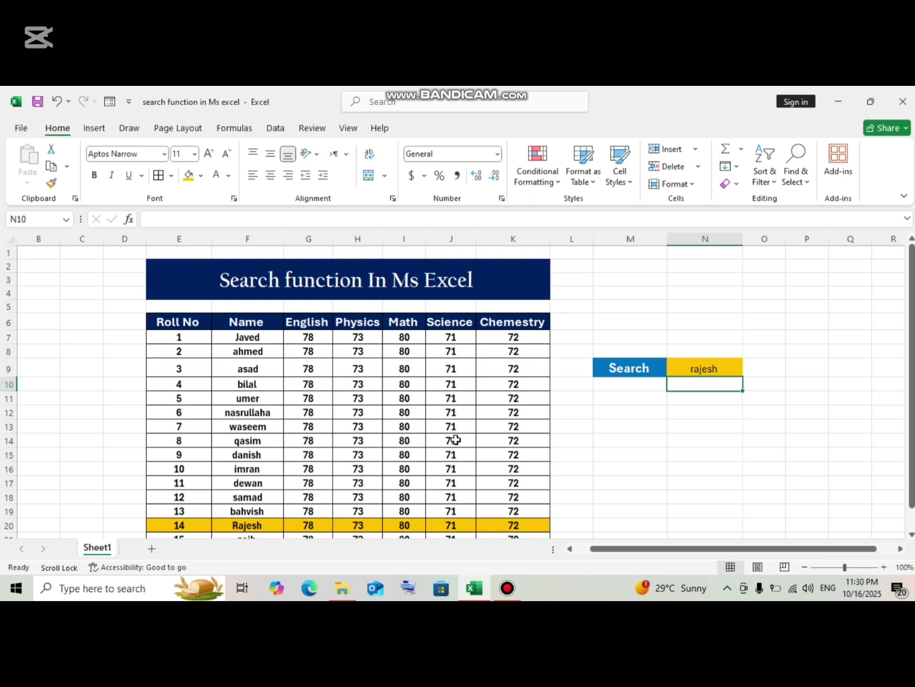
pyautogui.moveTo(913, 395); pyautogui.dragTo(912, 401)
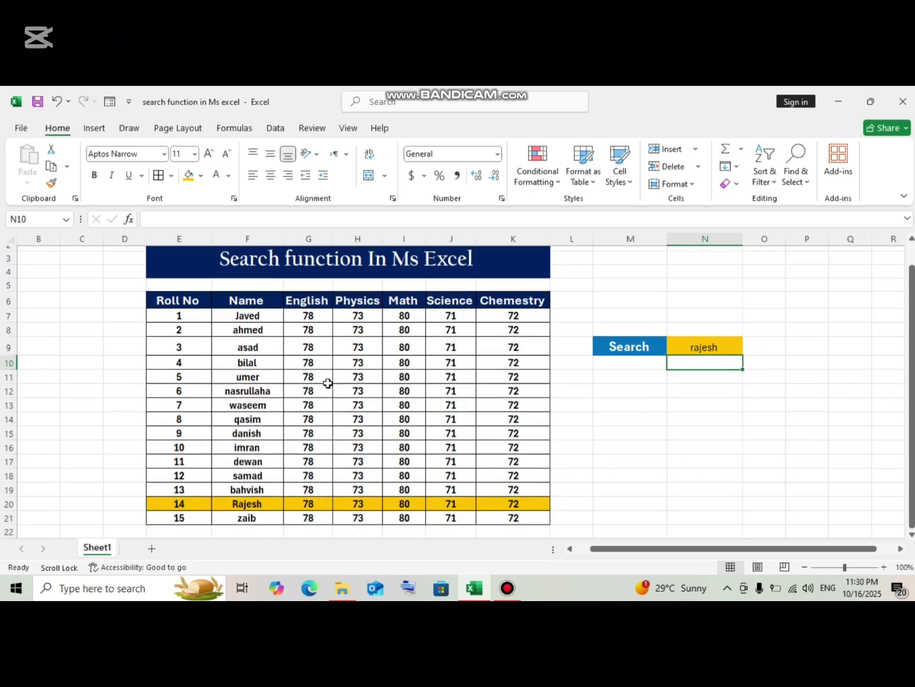